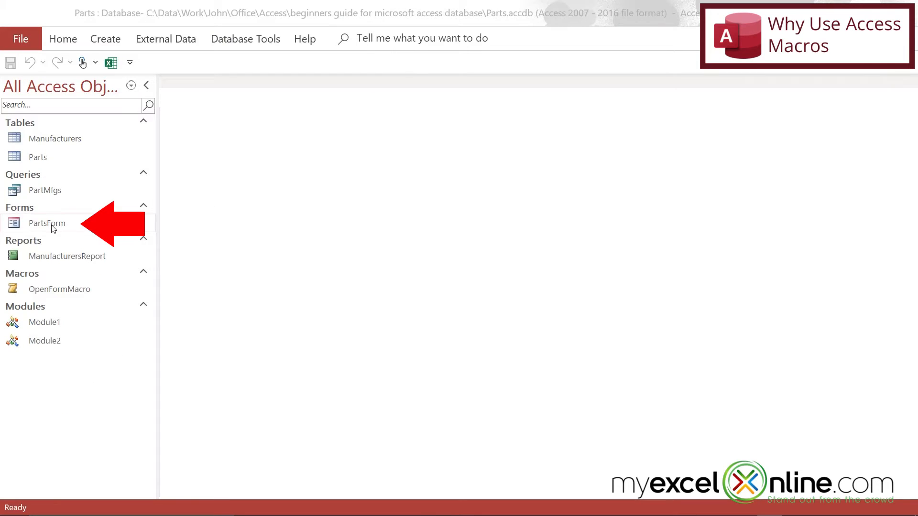
Open PartsForm, the PartMfgs query, the Parts table and ManufacturersReport to view the database objects.
double_click(53, 225)
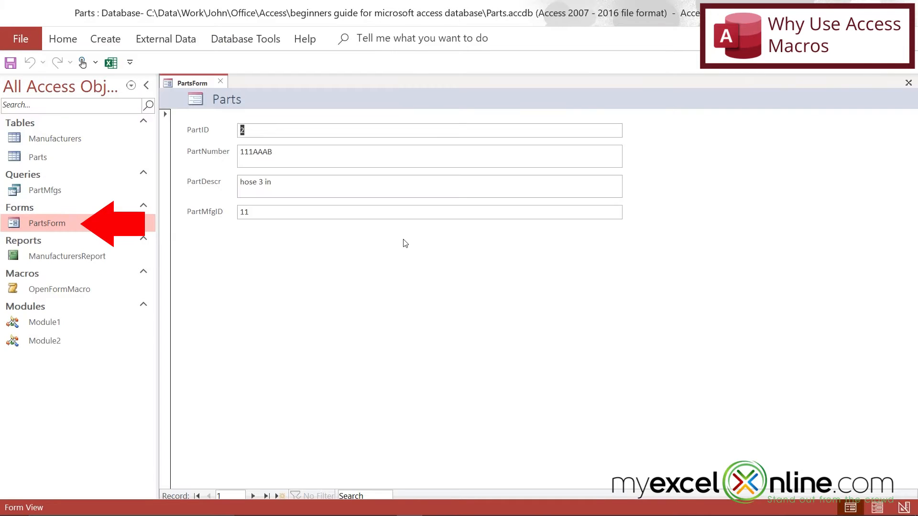
left_click(38, 192)
double_click(37, 192)
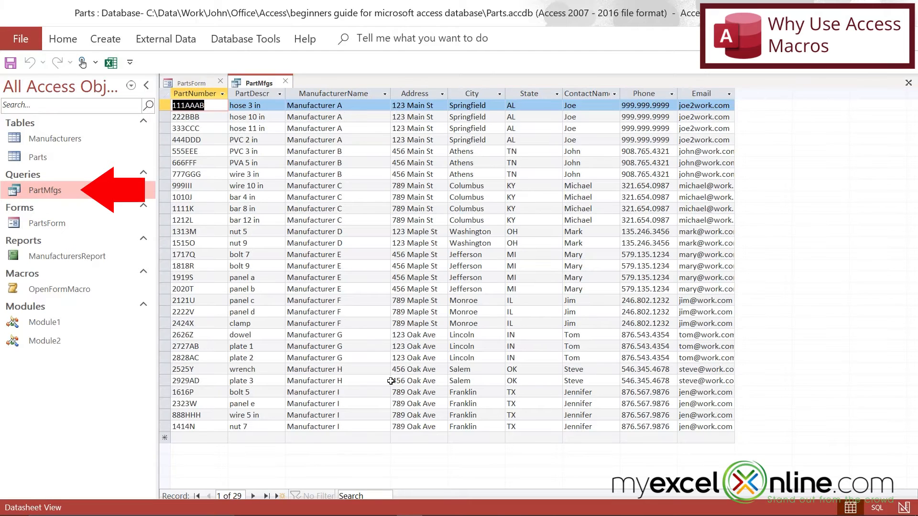
double_click(38, 158)
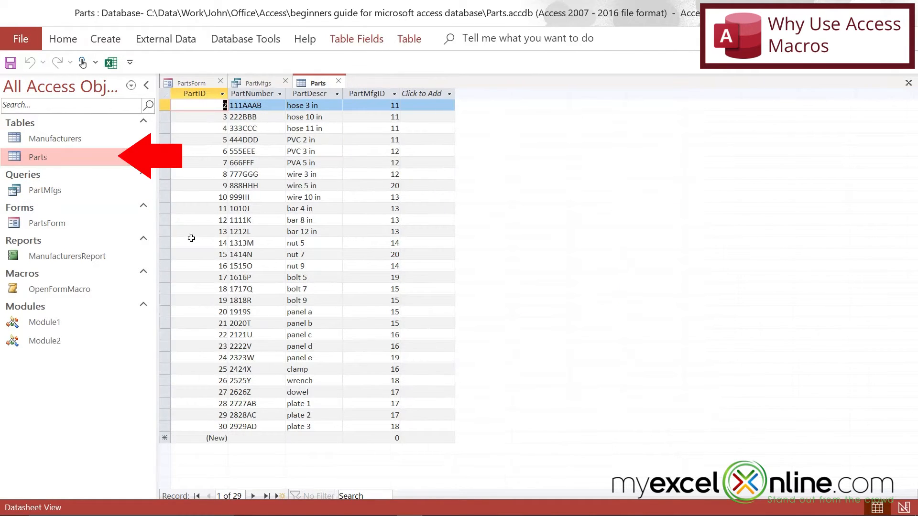
left_click(82, 259)
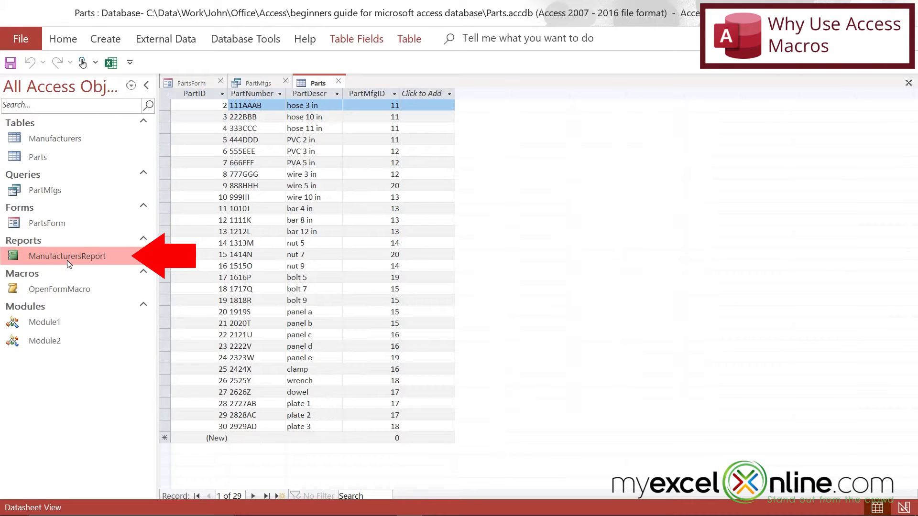
double_click(67, 261)
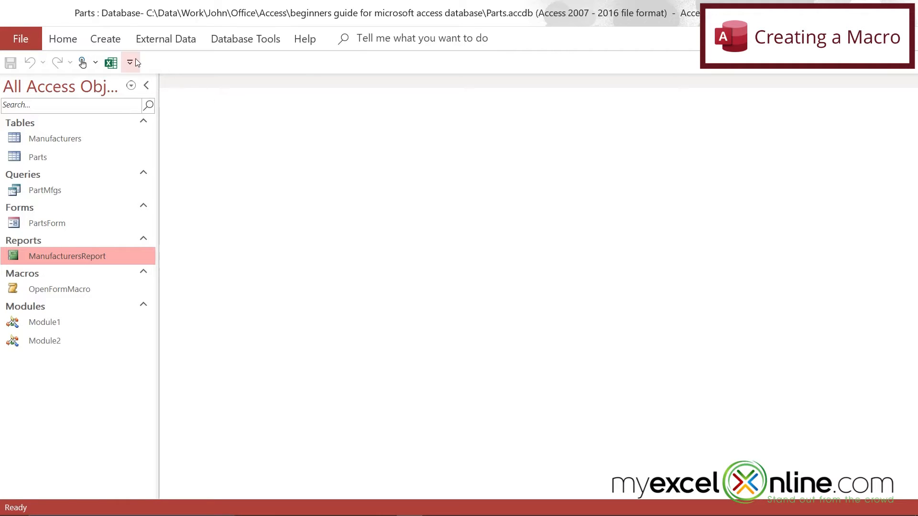
Create a new macro and add an OpenForm action to it.
left_click(99, 44)
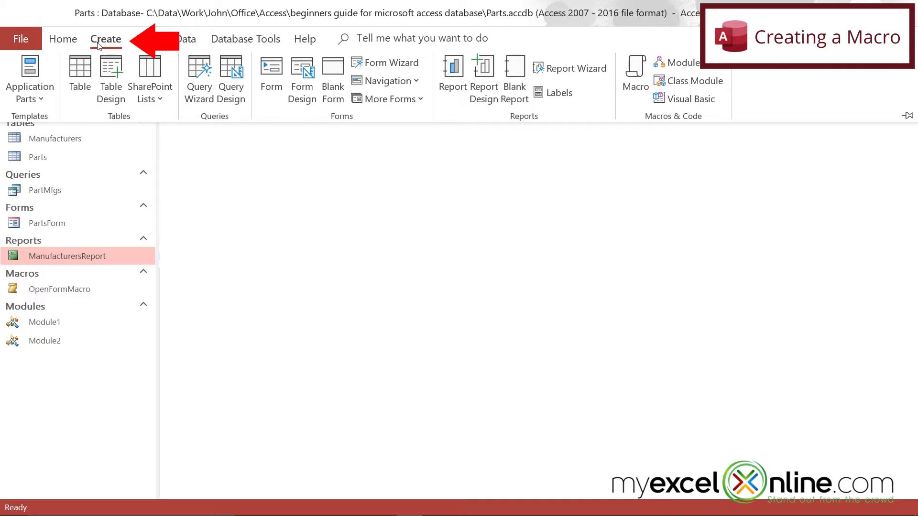
left_click(638, 74)
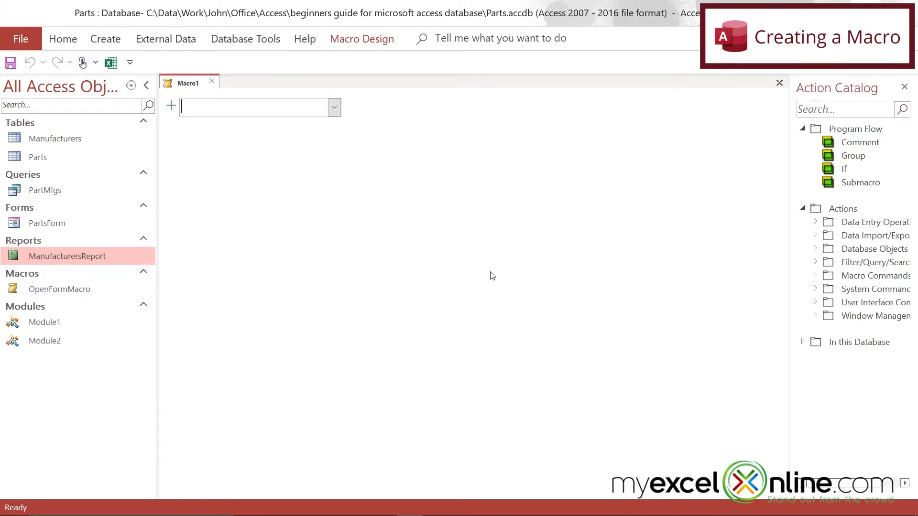
left_click(335, 108)
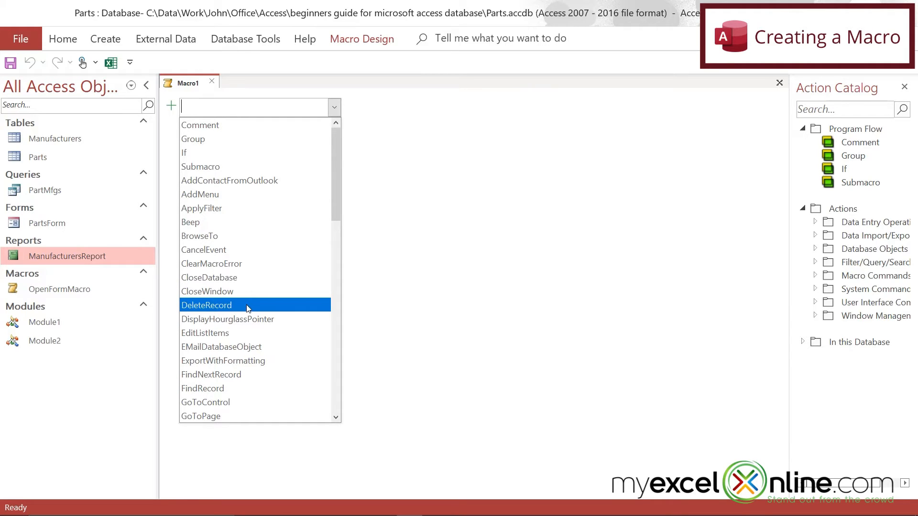
left_click(335, 402)
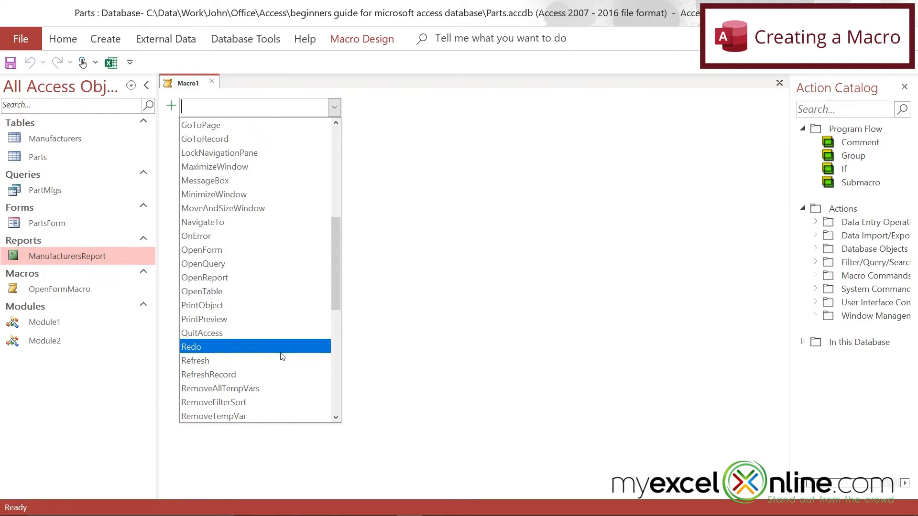
scroll(240, 212, "down", 8)
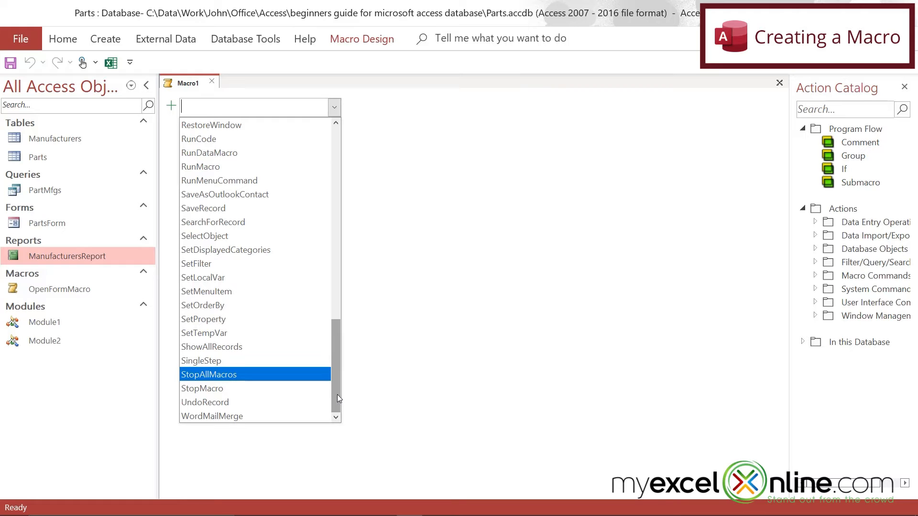
left_click_drag(337, 394, 335, 304)
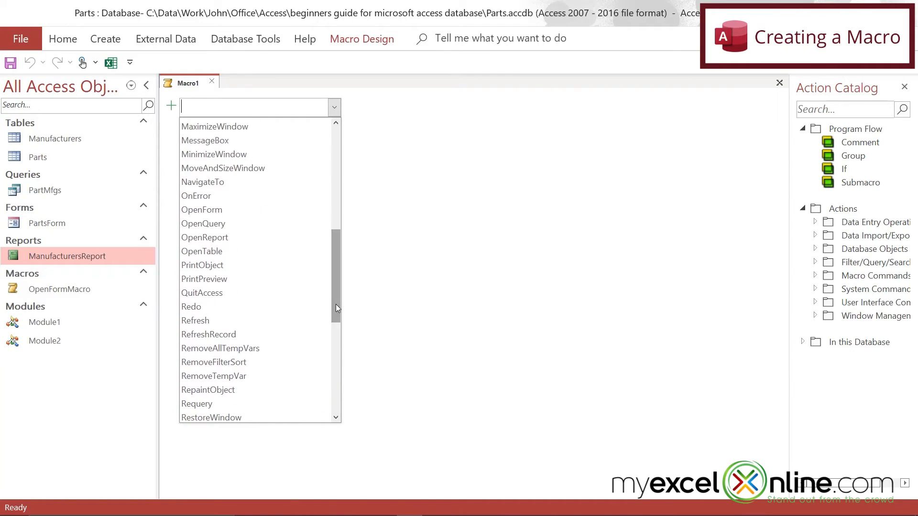
left_click(222, 210)
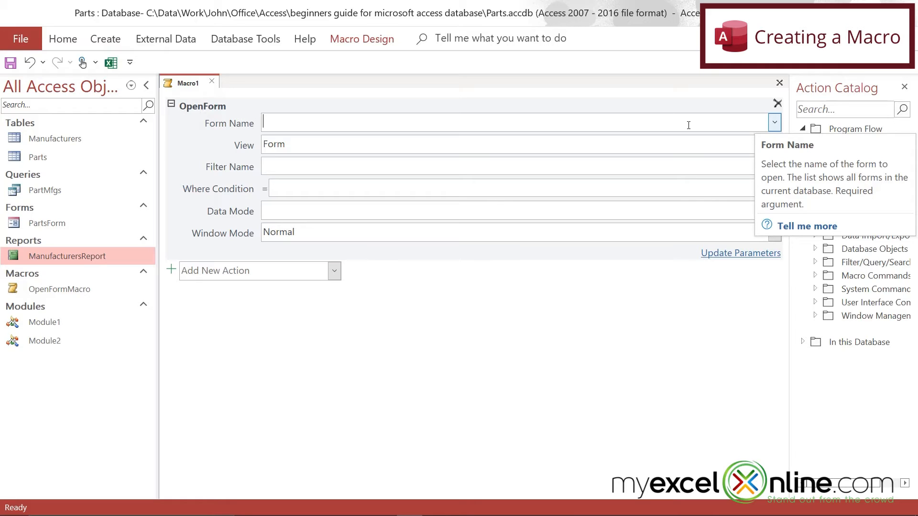
Set the OpenForm action to open PartsForm in Form view.
left_click(774, 124)
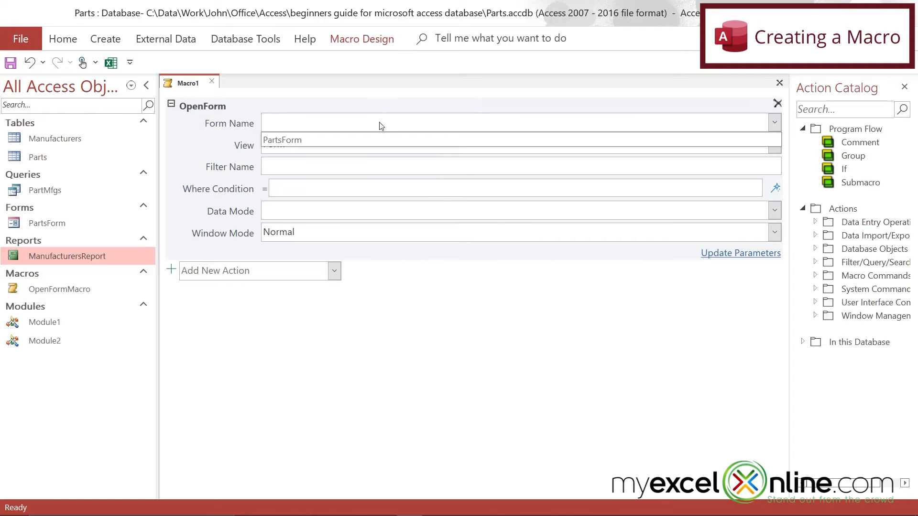
left_click(369, 139)
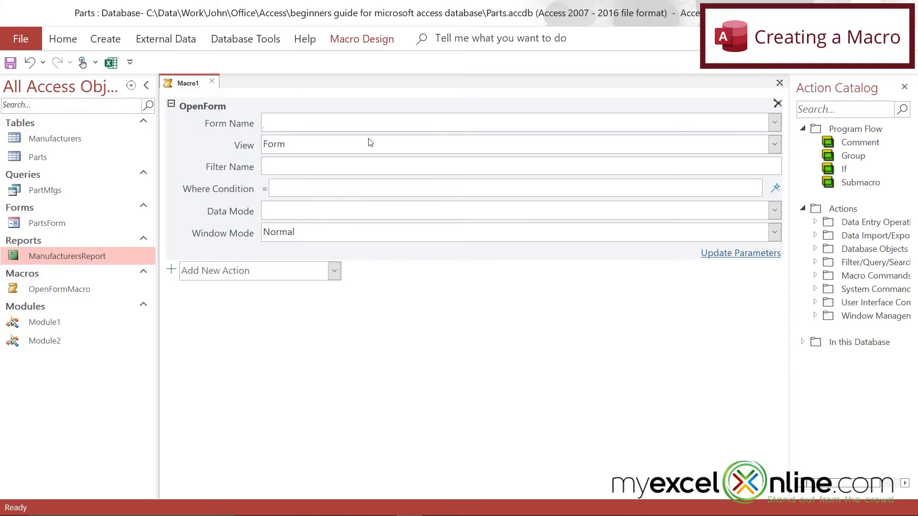
left_click(775, 146)
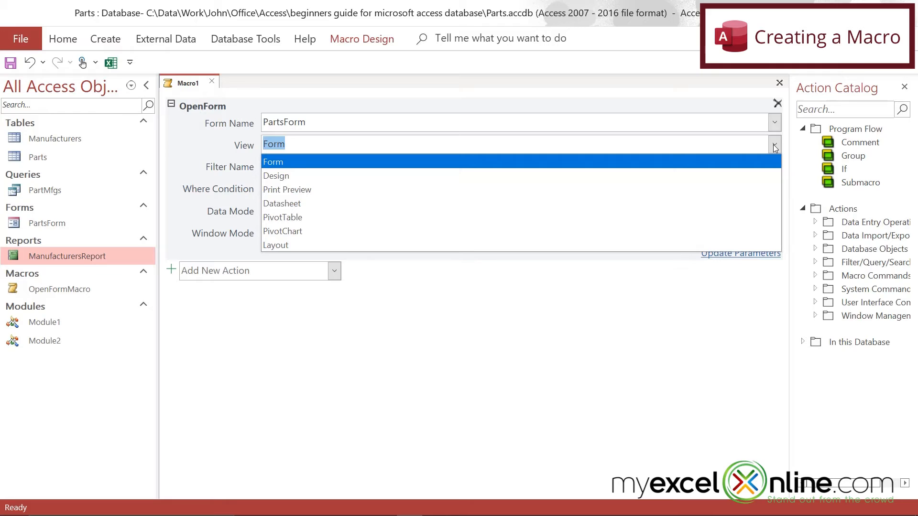
left_click(762, 162)
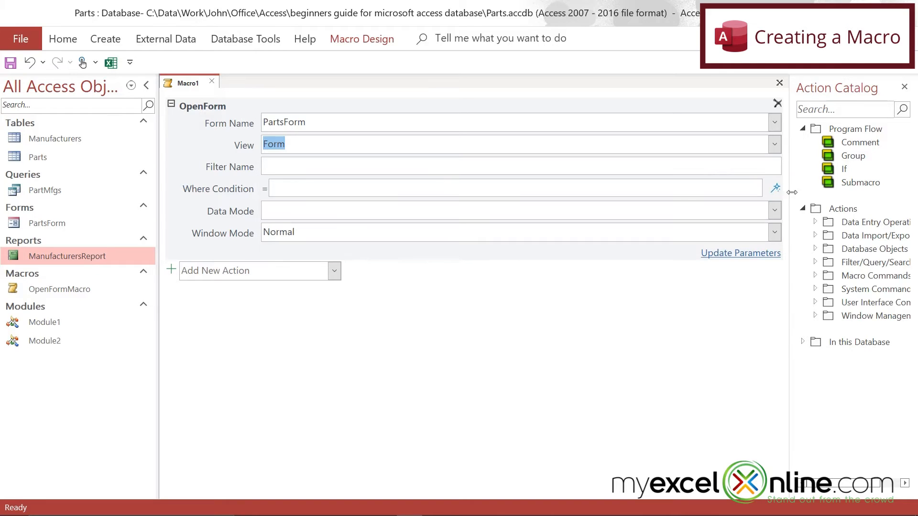
Add an OpenReport action to the macro below the OpenForm action.
mouse_move(752, 169)
left_click(335, 270)
scroll(311, 236, "down", 6)
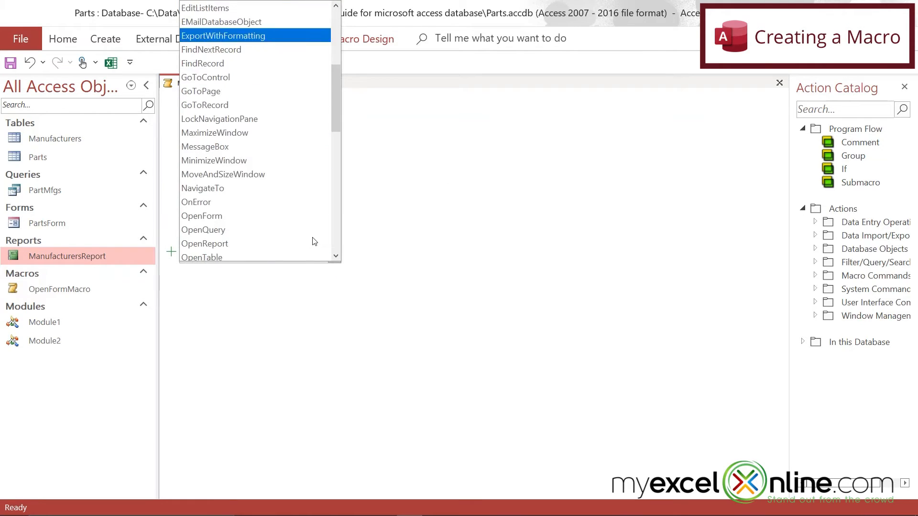
left_click(228, 201)
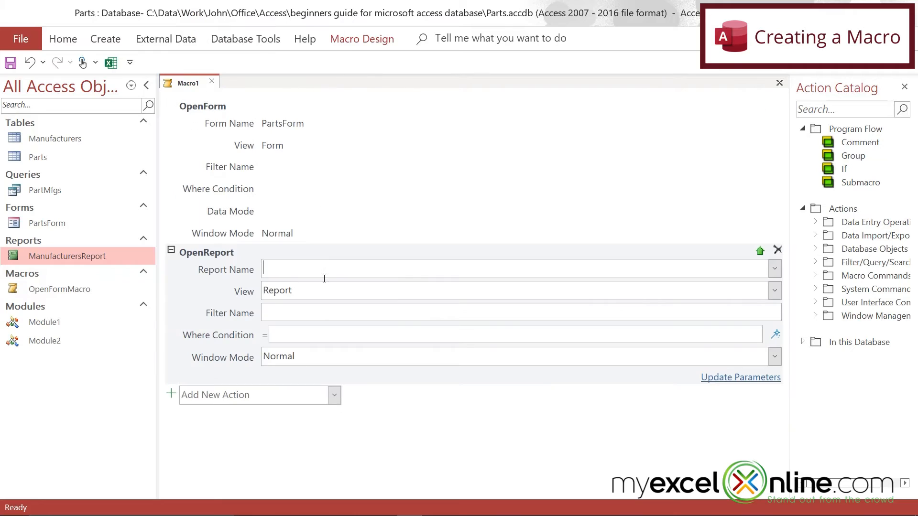
Set the OpenReport action to open ManufacturersReport in Print Preview view.
left_click(775, 270)
left_click(330, 291)
left_click(775, 290)
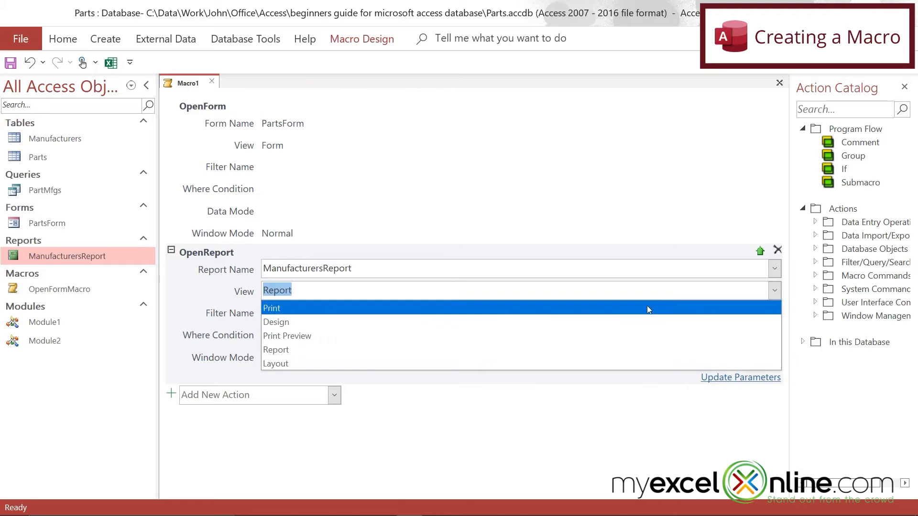
left_click(356, 336)
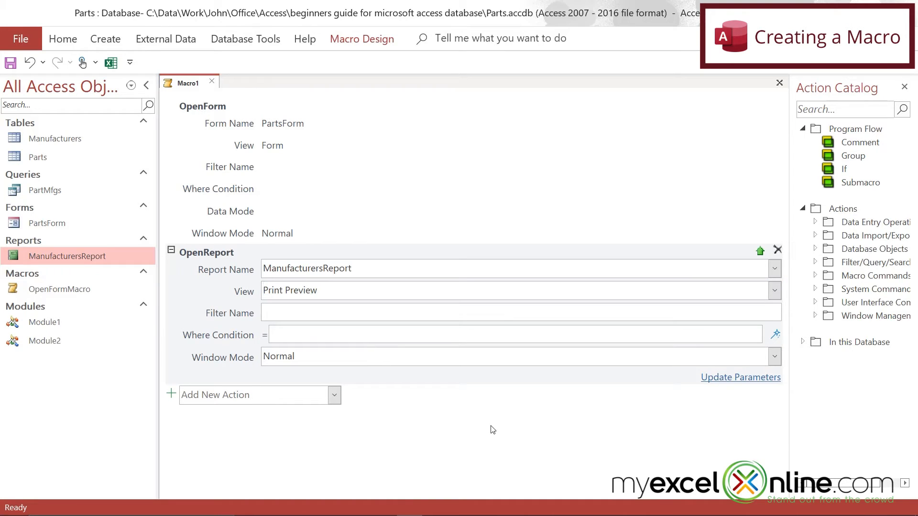
left_click(776, 295)
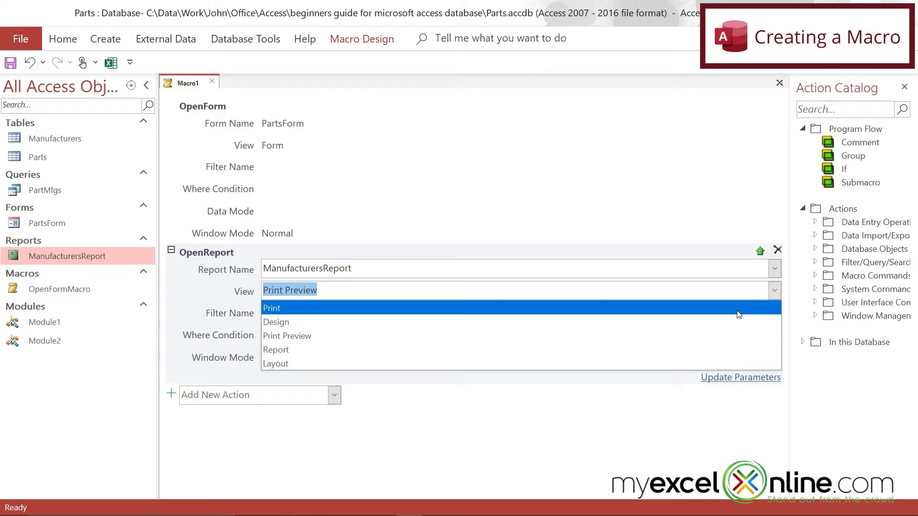
left_click(504, 433)
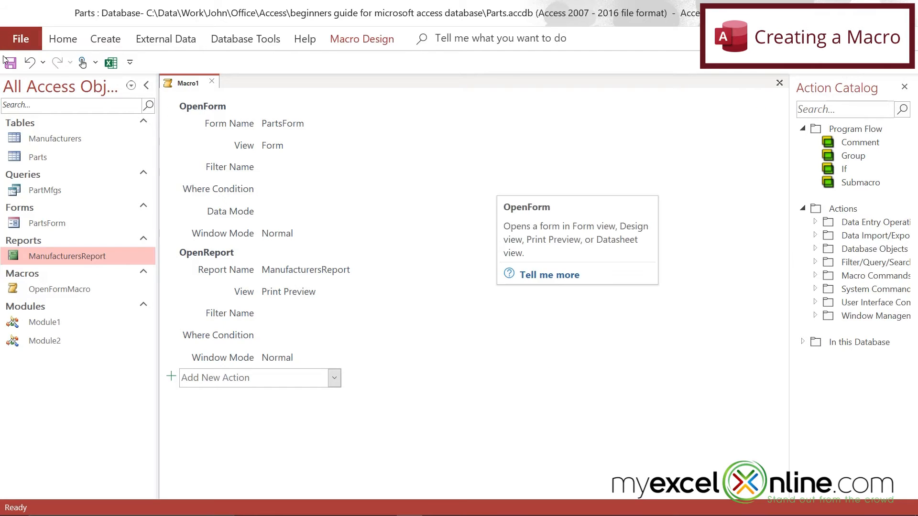
Save the macro as mcrOpenFormandReport and close its design window.
key("ctrl+s")
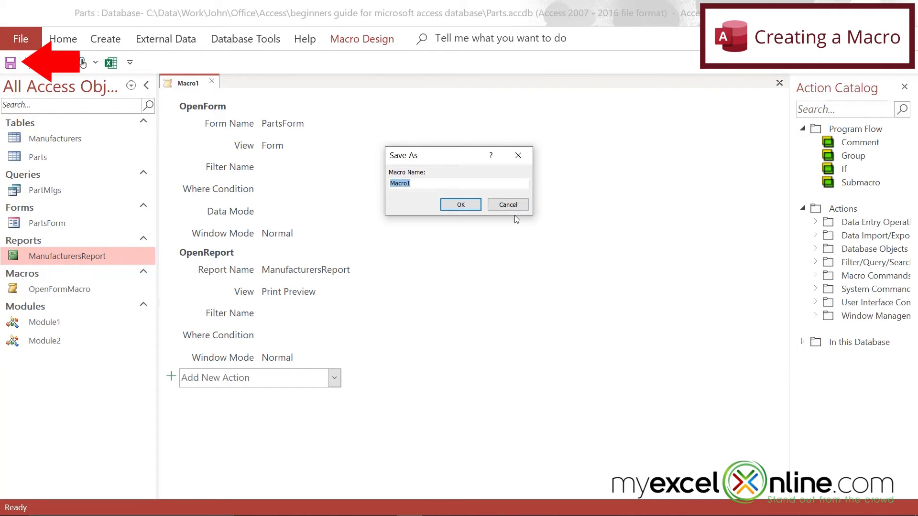
type("mcr")
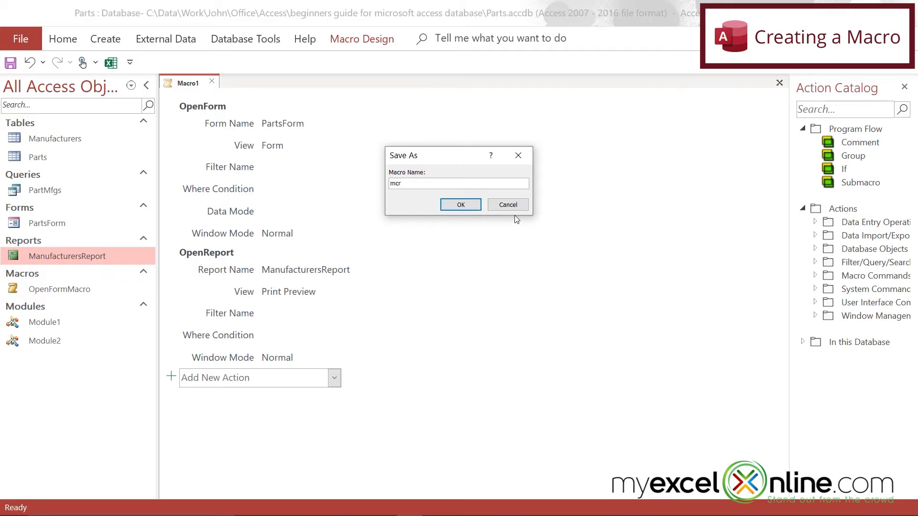
type("OpenFormandReport")
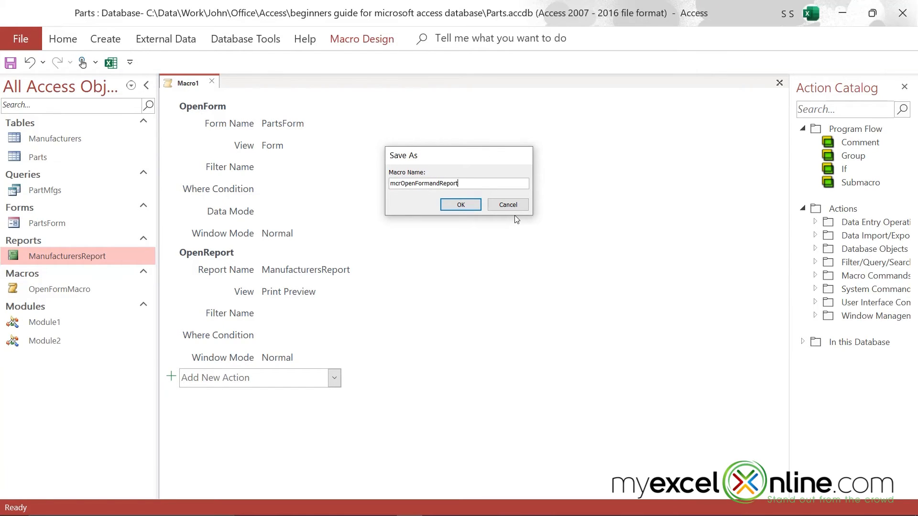
key("Return")
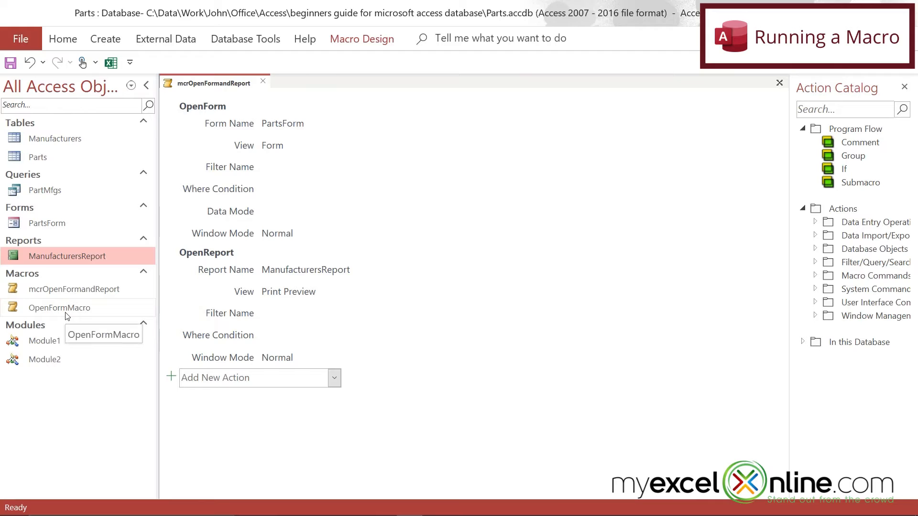
left_click(263, 80)
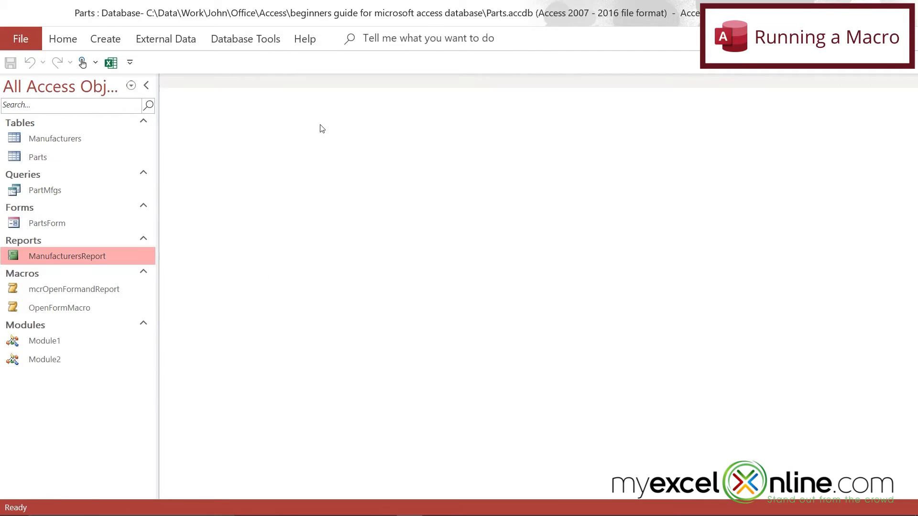
Run the mcrOpenFormandReport macro and check the PartsForm and ManufacturersReport objects it opens.
left_click(69, 290)
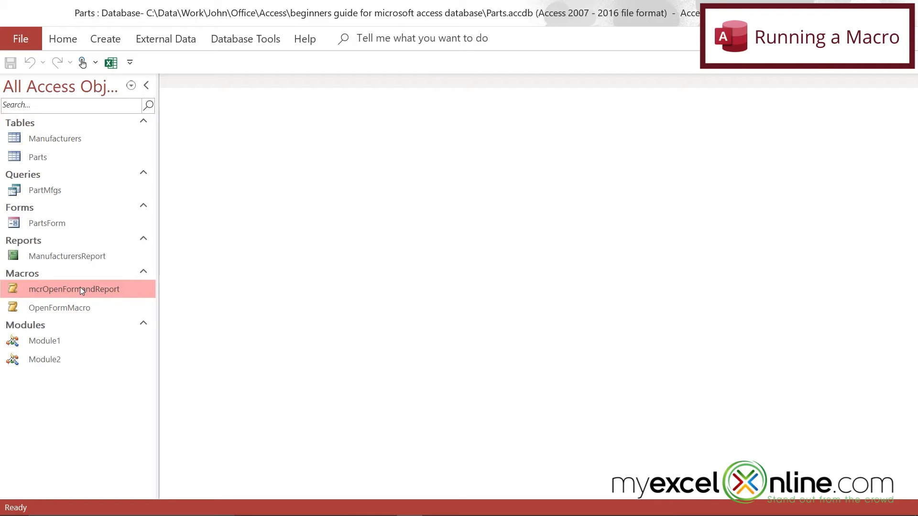
double_click(80, 289)
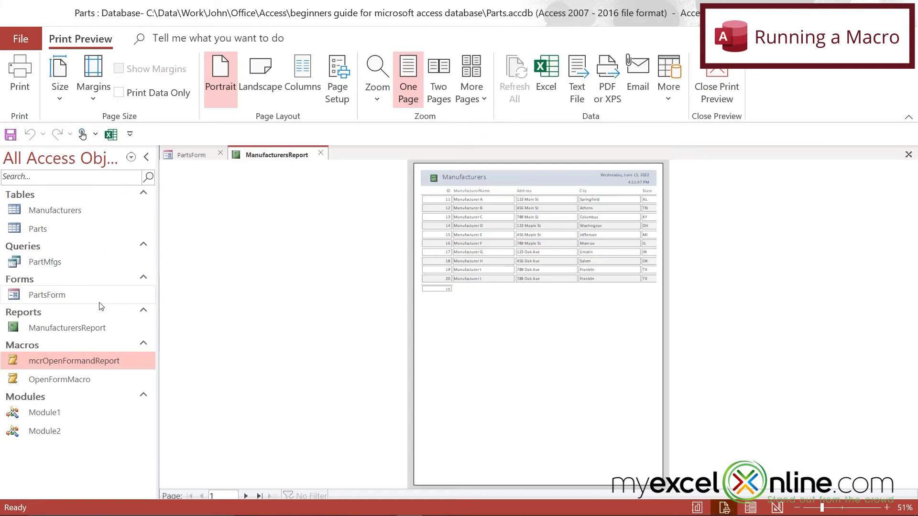
left_click(186, 156)
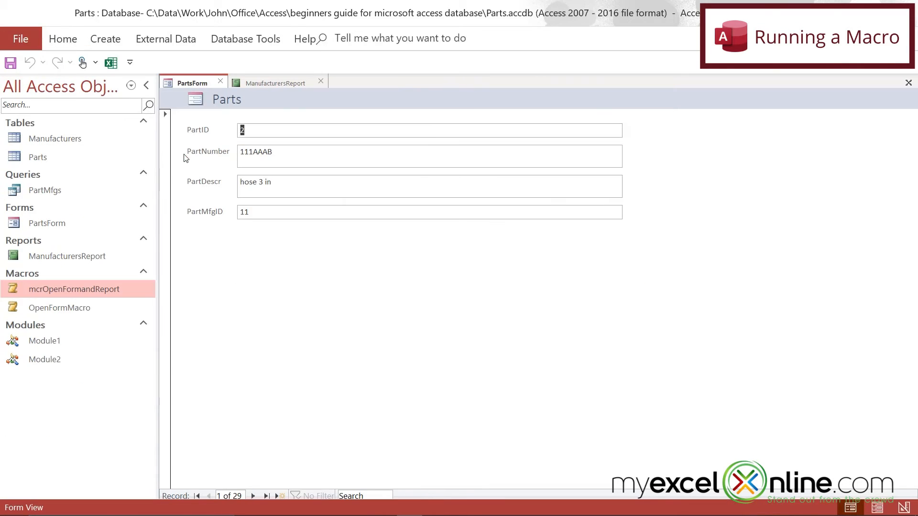
left_click(266, 87)
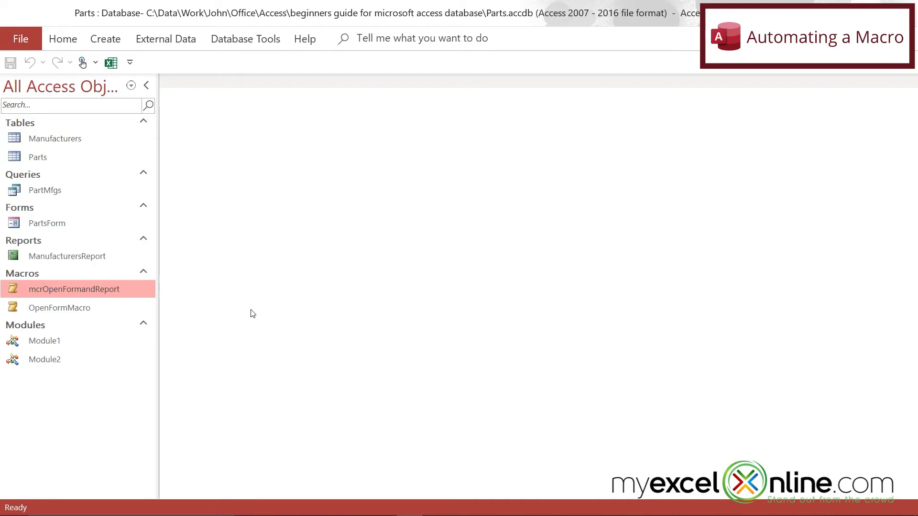
Create a blank form and switch it to Design View.
left_click(117, 43)
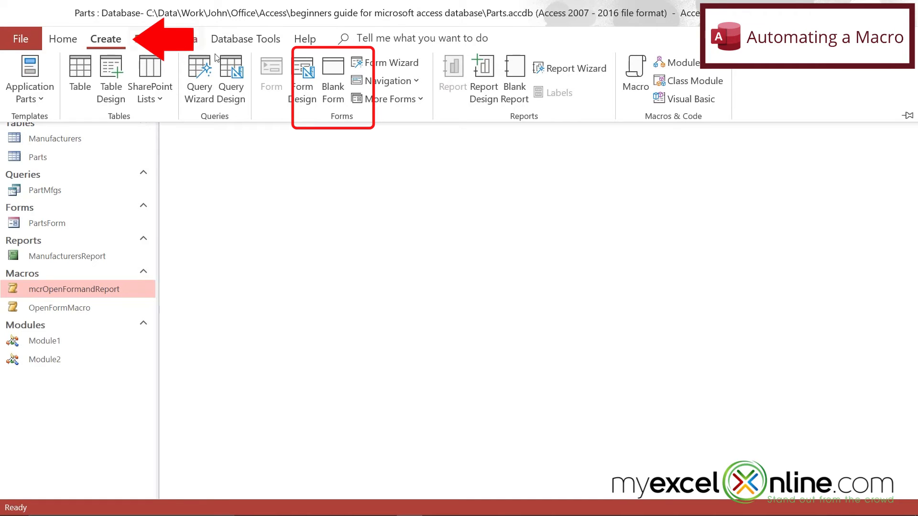
left_click(336, 86)
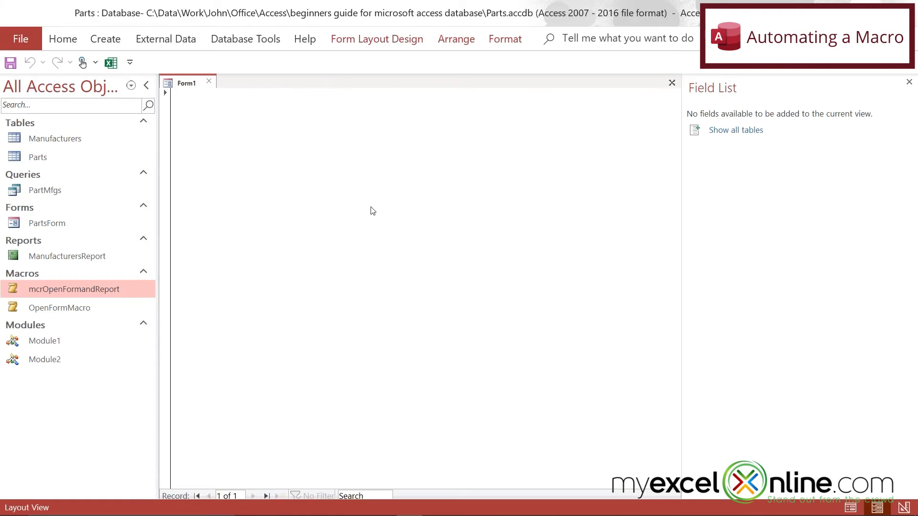
right_click(181, 87)
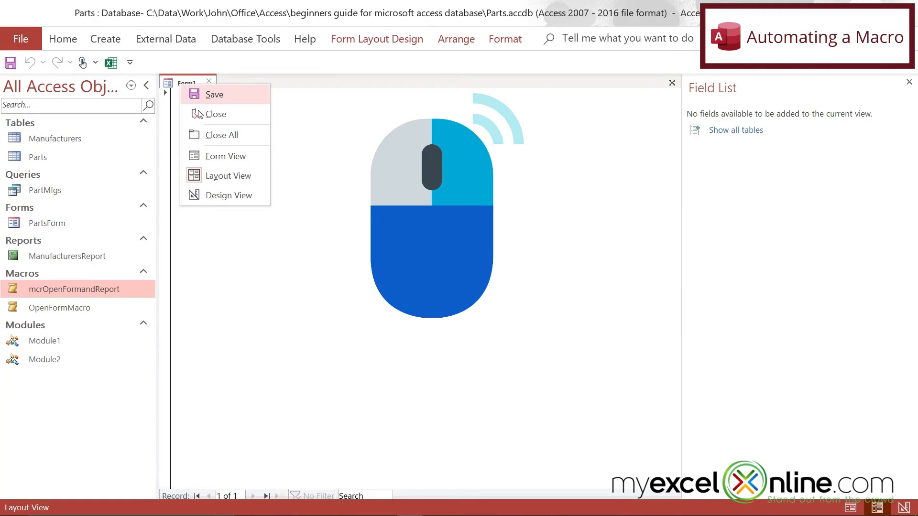
left_click(210, 197)
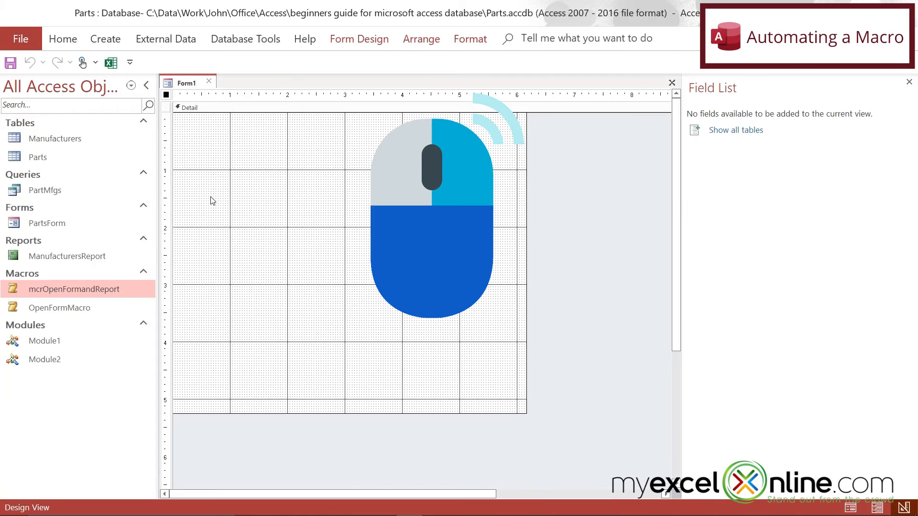
Add a command button about 2" wide and 0.83" high near the form's upper edge, without using the Command Button Wizard.
left_click(348, 42)
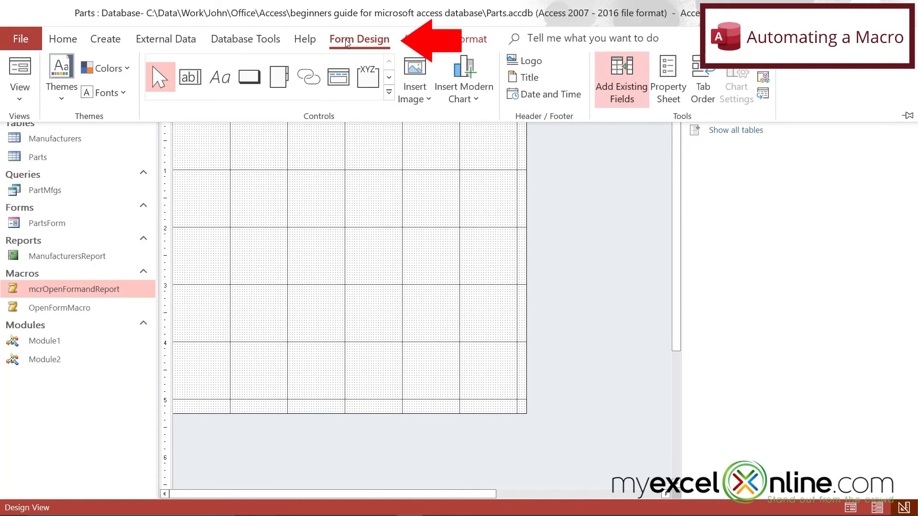
left_click(249, 77)
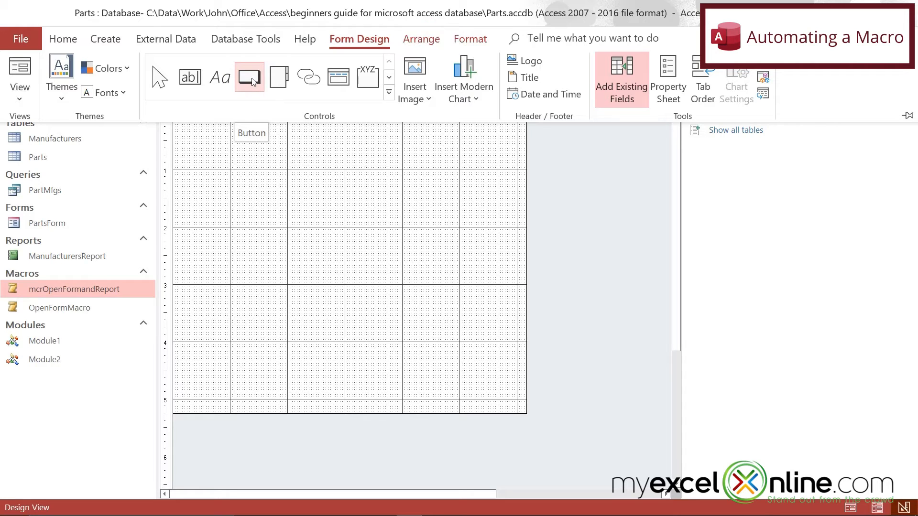
left_click(263, 169)
left_click_drag(230, 123, 346, 169)
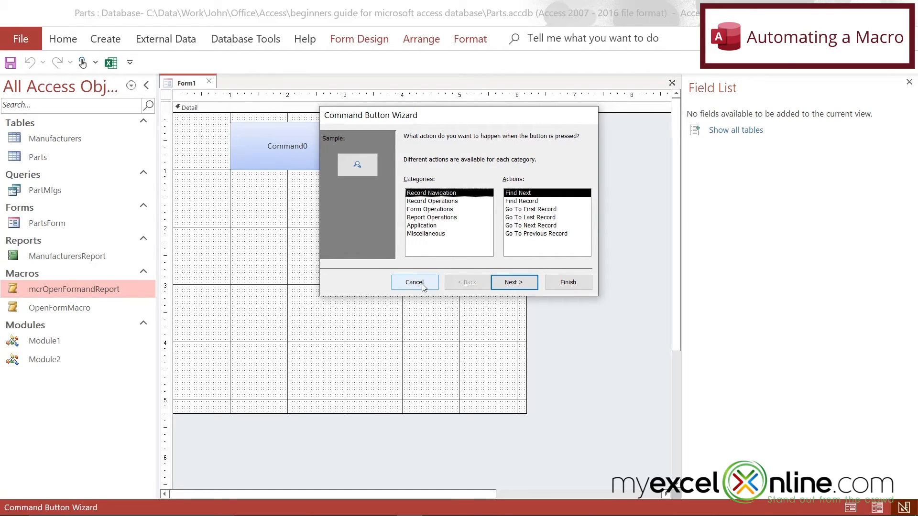
left_click(422, 284)
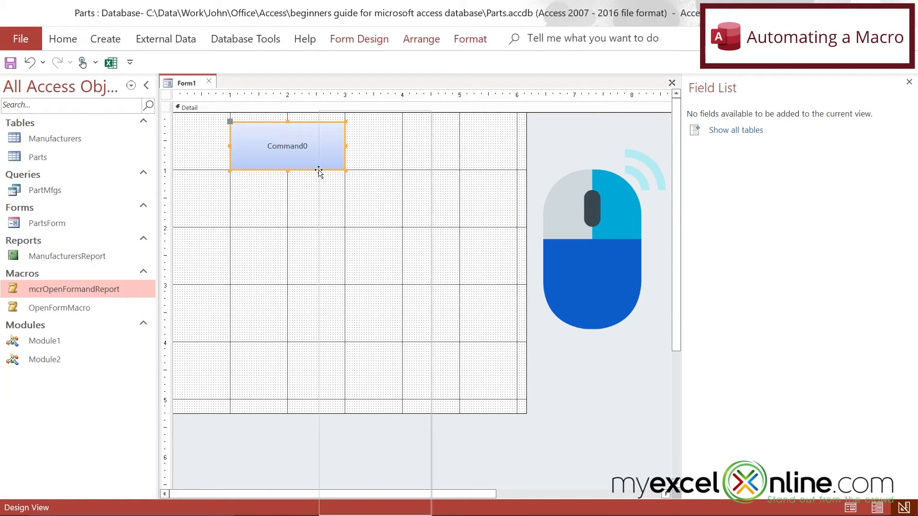
Set the command button's On Click event to run the mcrOpenFormandReport macro.
right_click(318, 171)
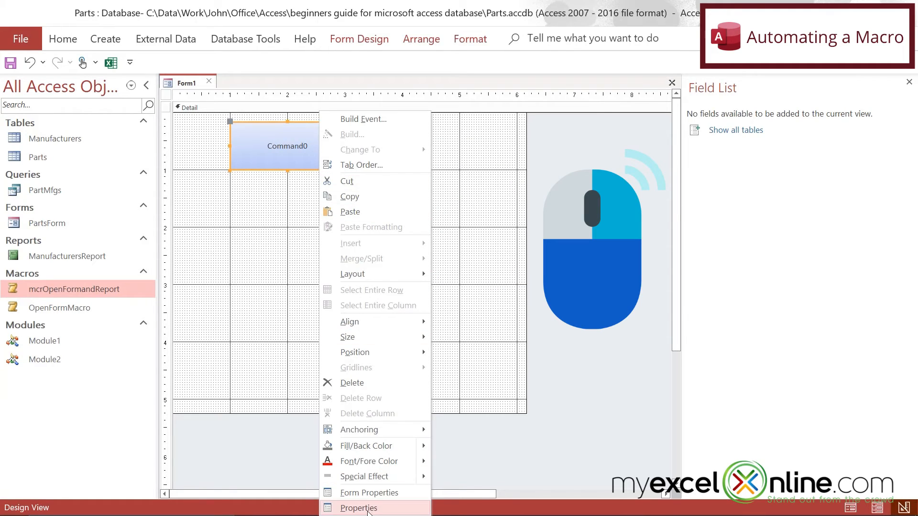
left_click(369, 510)
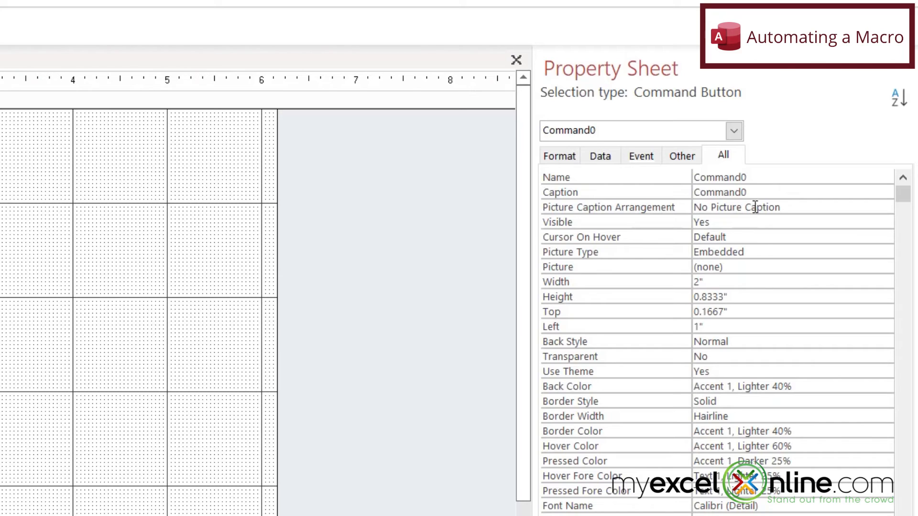
left_click(640, 164)
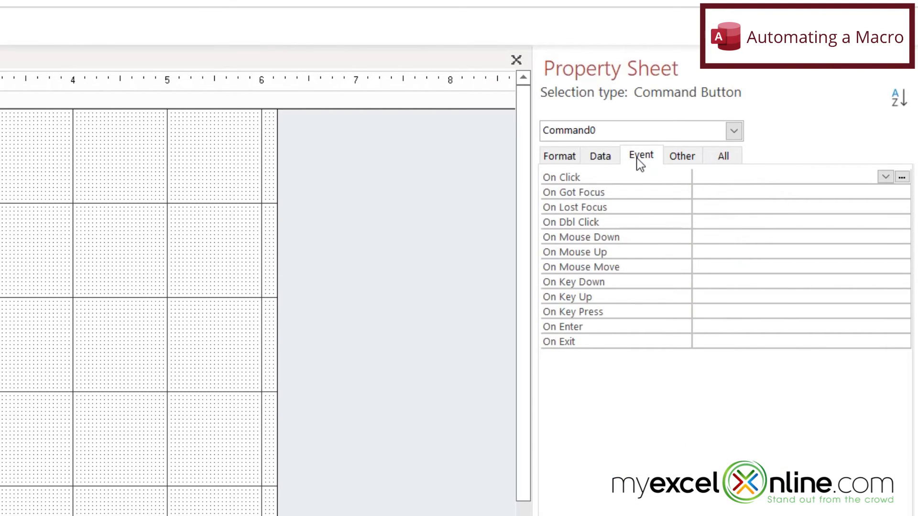
left_click(884, 177)
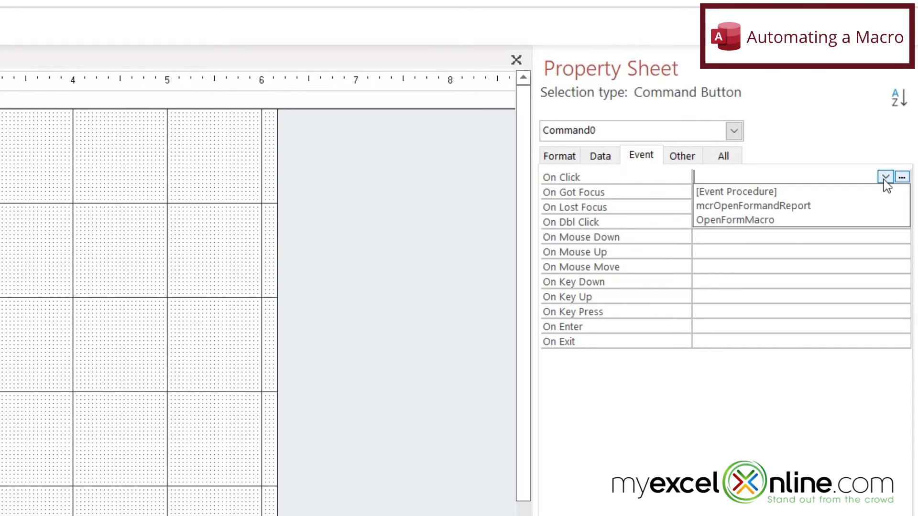
left_click(792, 207)
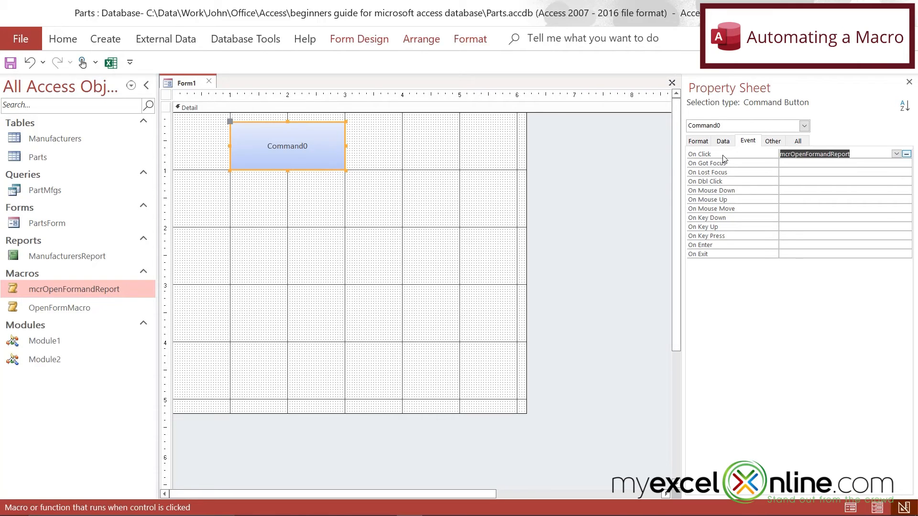
Switch the form to Form View and test its command button, checking PartsForm before returning to the button form.
right_click(183, 84)
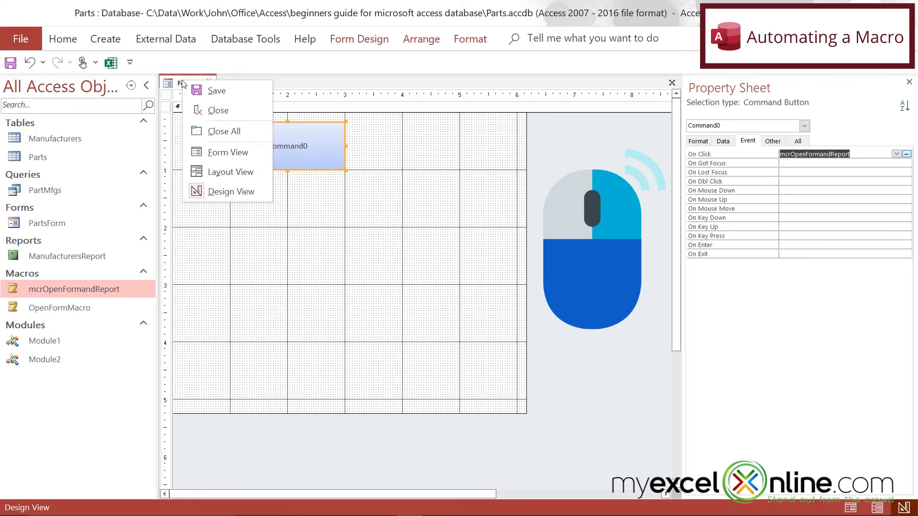
left_click(226, 152)
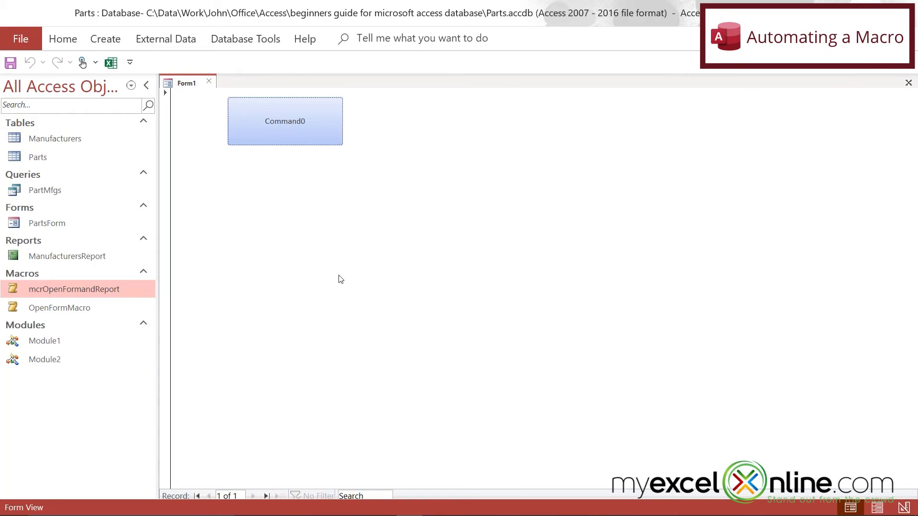
left_click(280, 131)
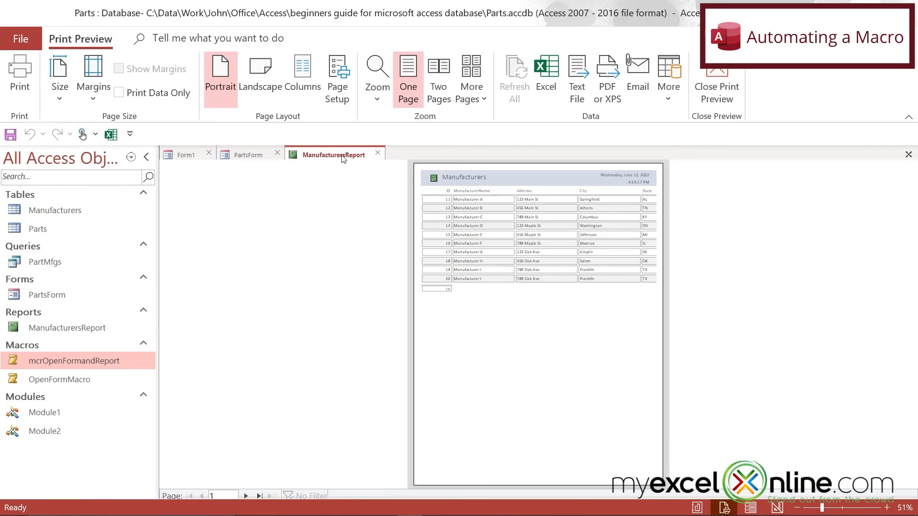
left_click(252, 157)
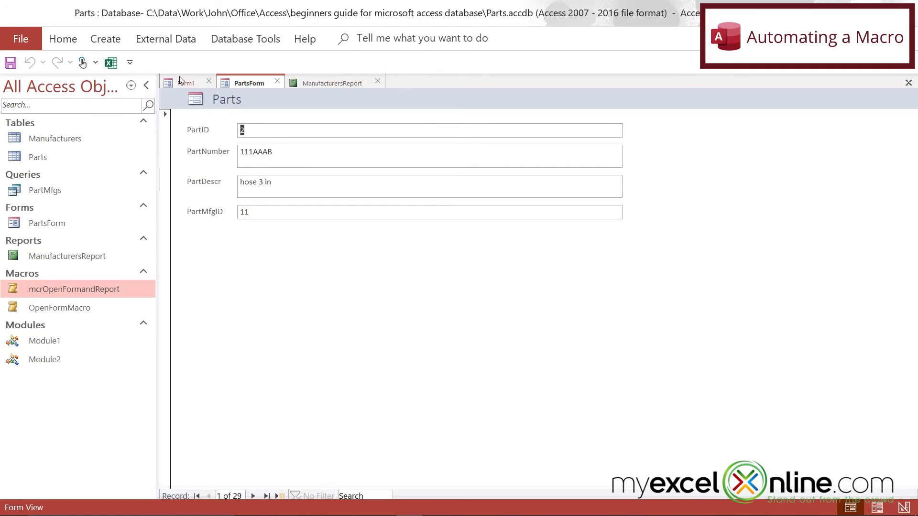
left_click(186, 84)
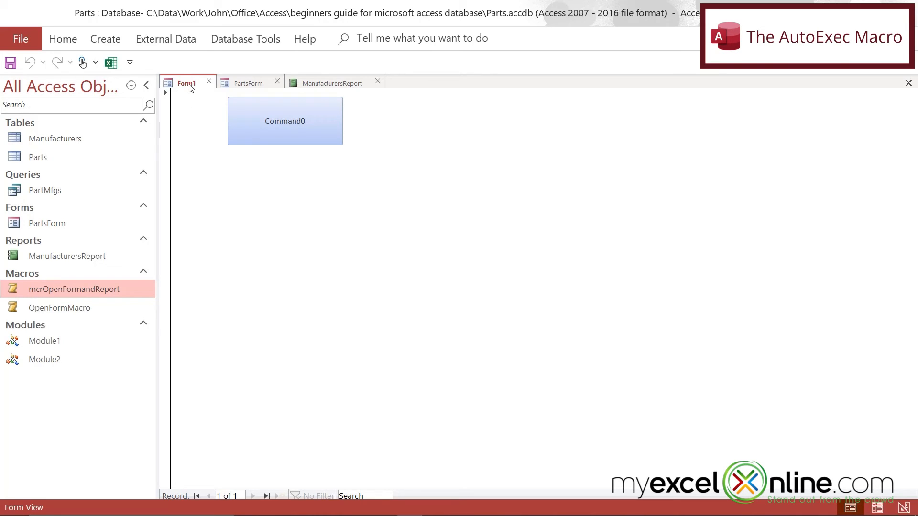
Save the form as MainMenu.
left_click(14, 67)
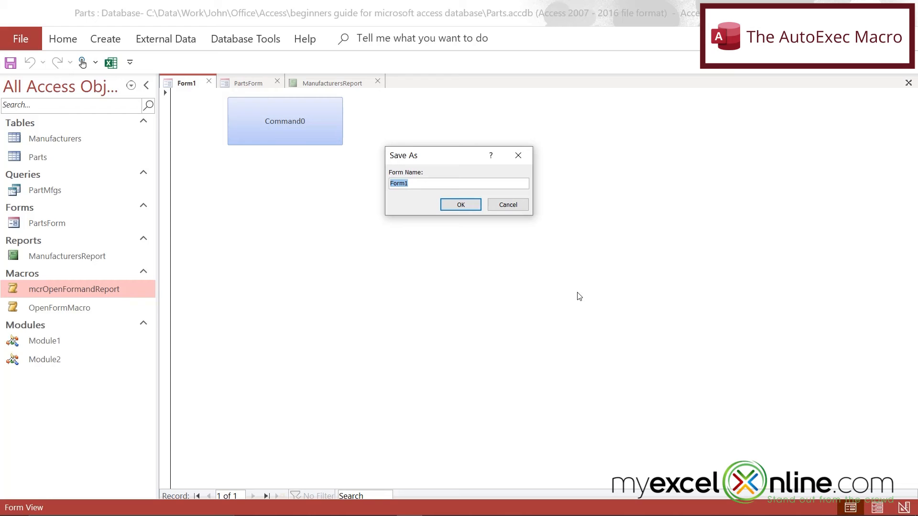
type("MainMenu")
left_click(472, 206)
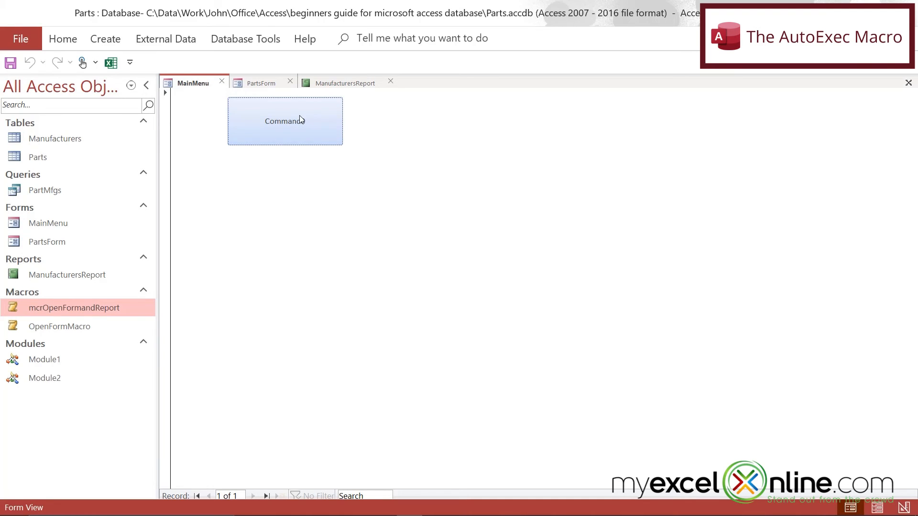
Create a new macro with an OpenForm action that opens the MainMenu form.
left_click(106, 41)
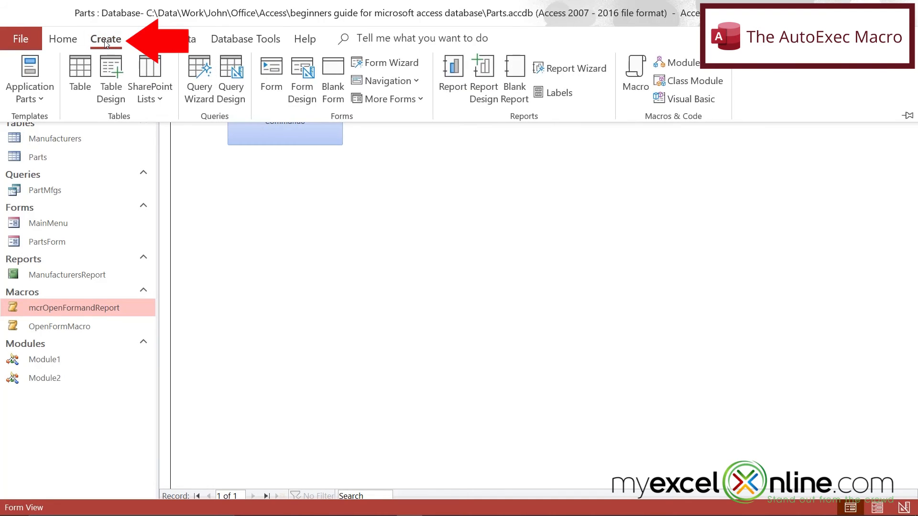
left_click(643, 70)
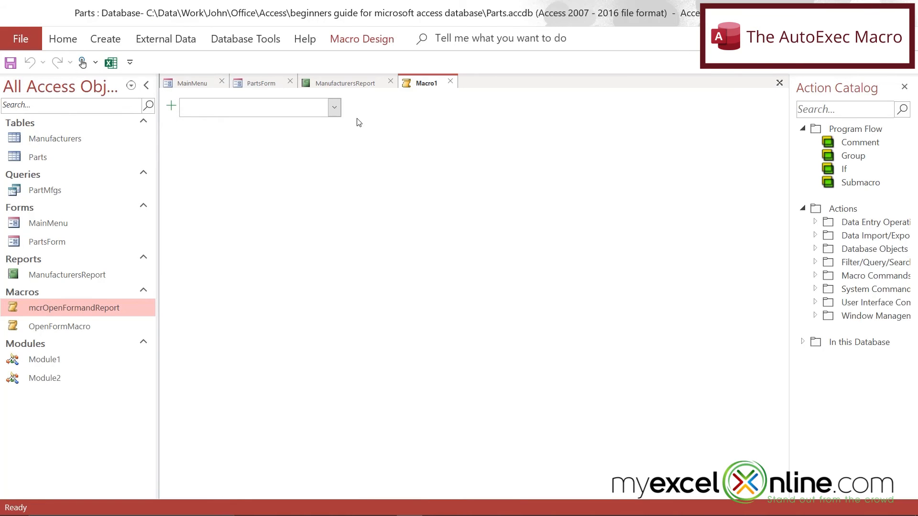
left_click(337, 108)
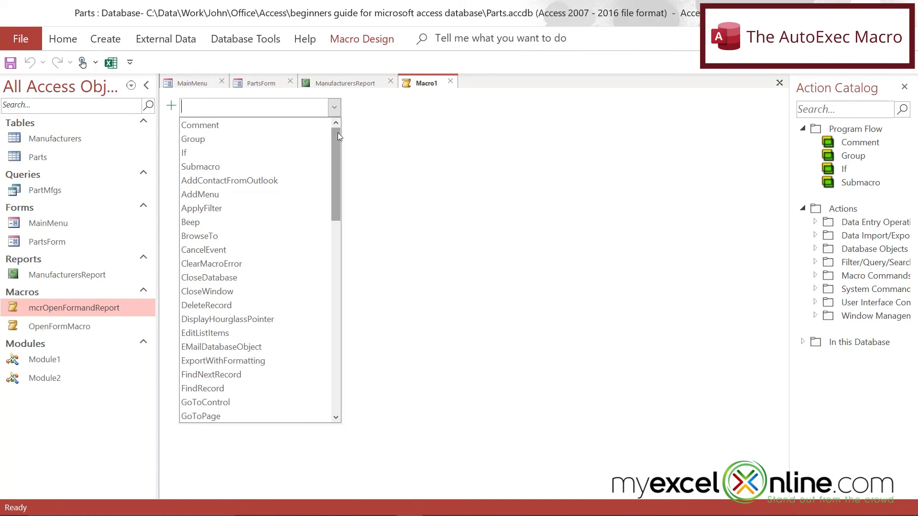
left_click_drag(337, 136, 335, 210)
left_click(214, 293)
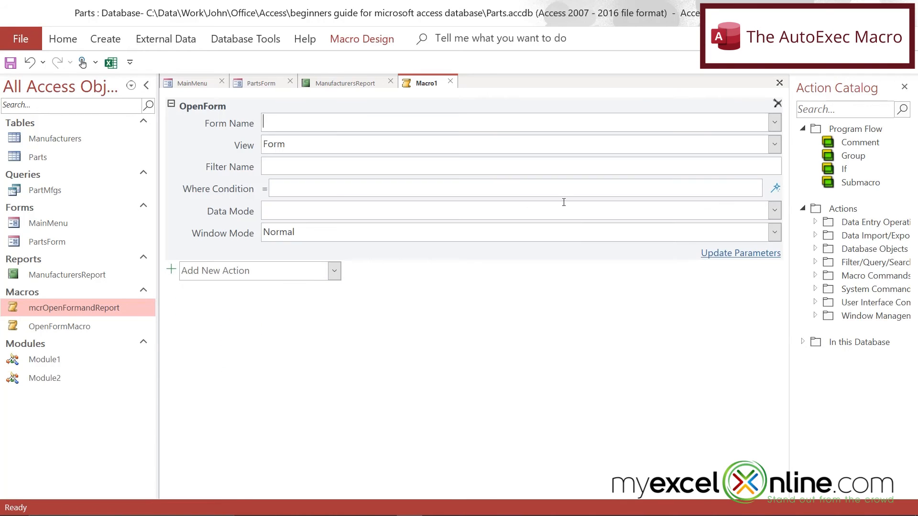
left_click(775, 125)
left_click(529, 139)
Save the macro as autoexec and select it among the database's macros.
left_click(10, 63)
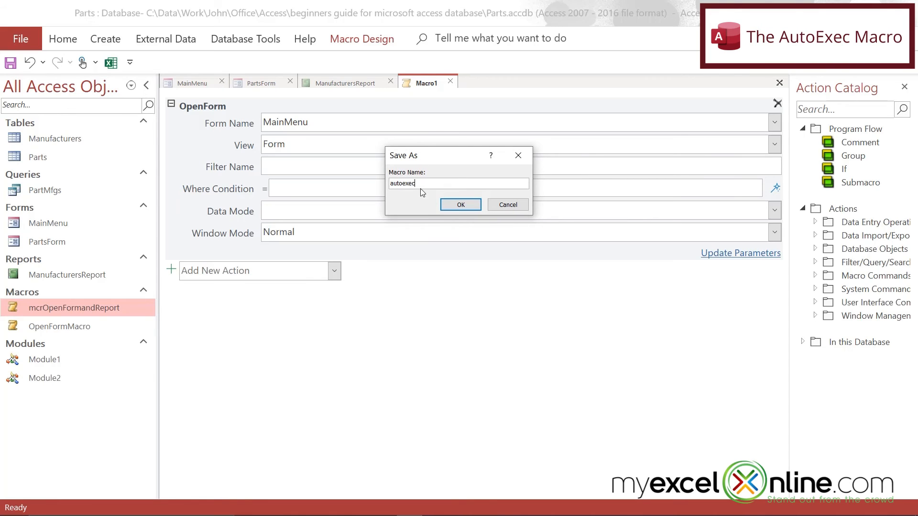
left_click(452, 205)
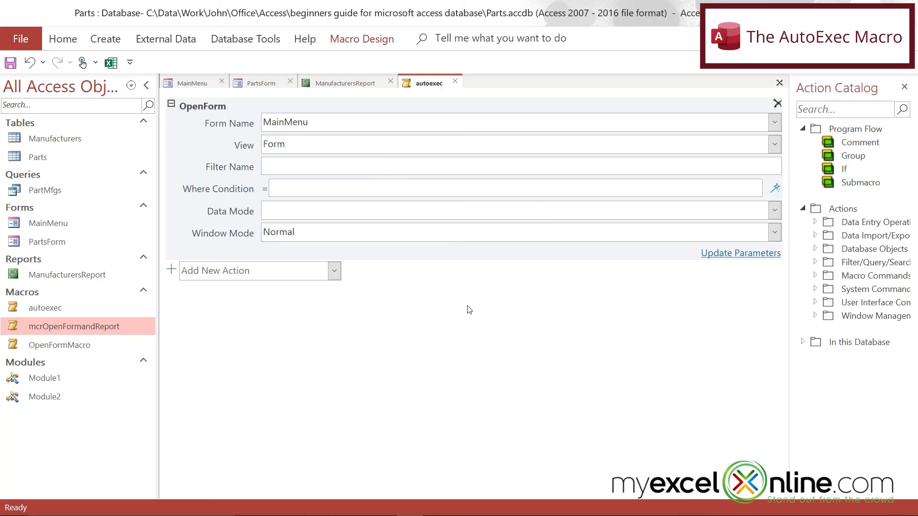
left_click(59, 311)
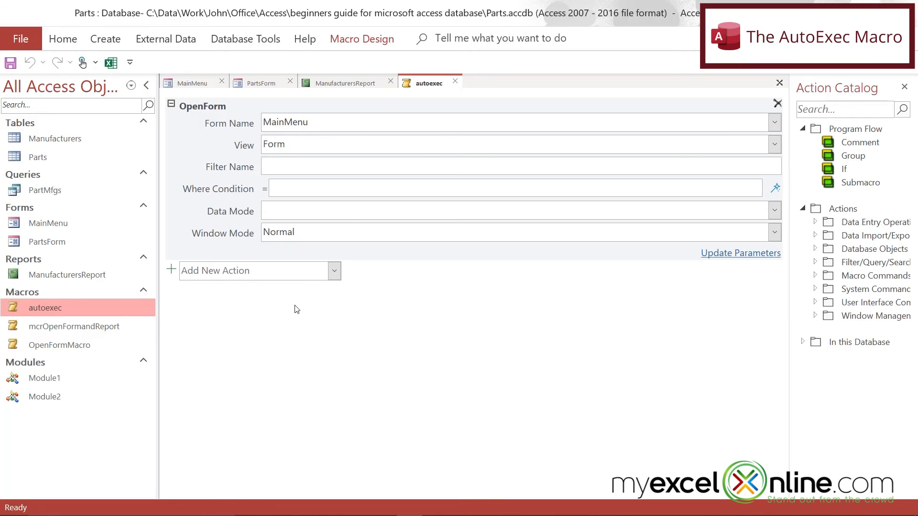
Close the autoexec macro, ManufacturersReport, PartsForm and MainMenu.
left_click(455, 81)
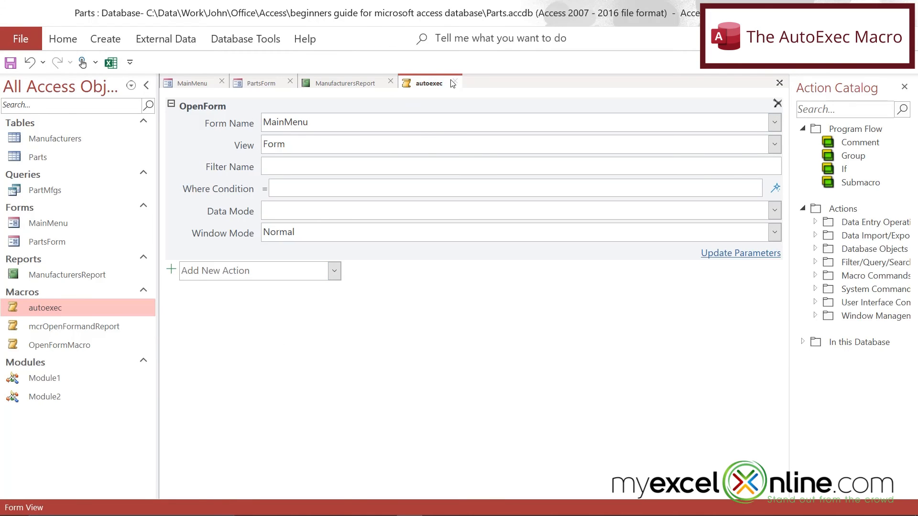
left_click(388, 80)
left_click(290, 83)
left_click(222, 82)
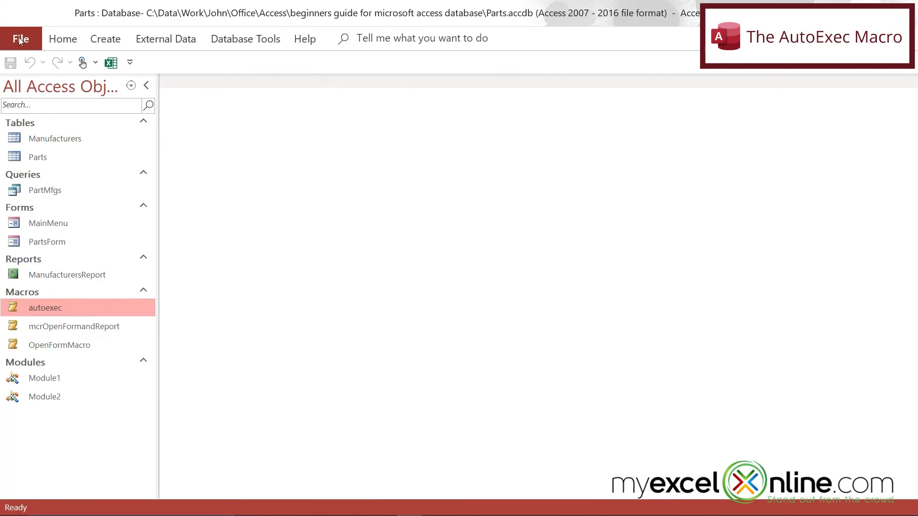
Close the database and reopen Parts.accdb to test the autoexec macro at startup.
left_click(19, 39)
left_click(28, 267)
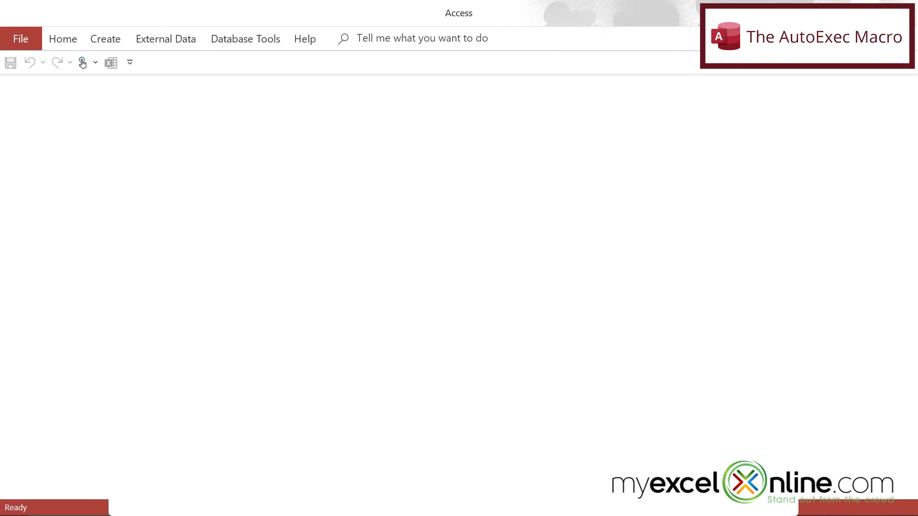
left_click(19, 41)
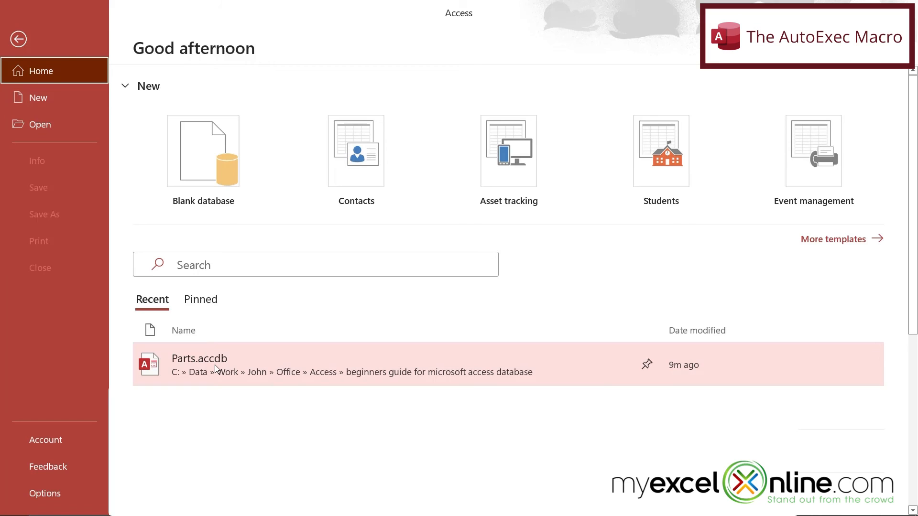
left_click(214, 365)
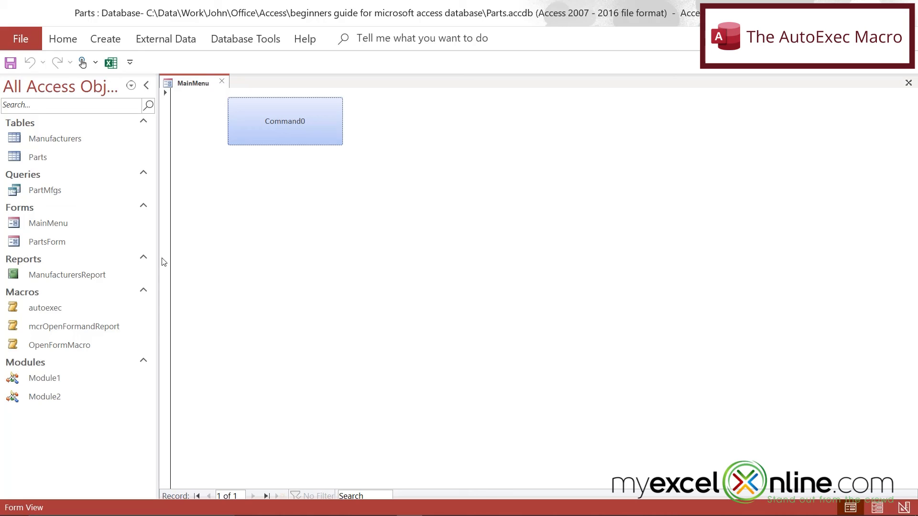
left_click(56, 312)
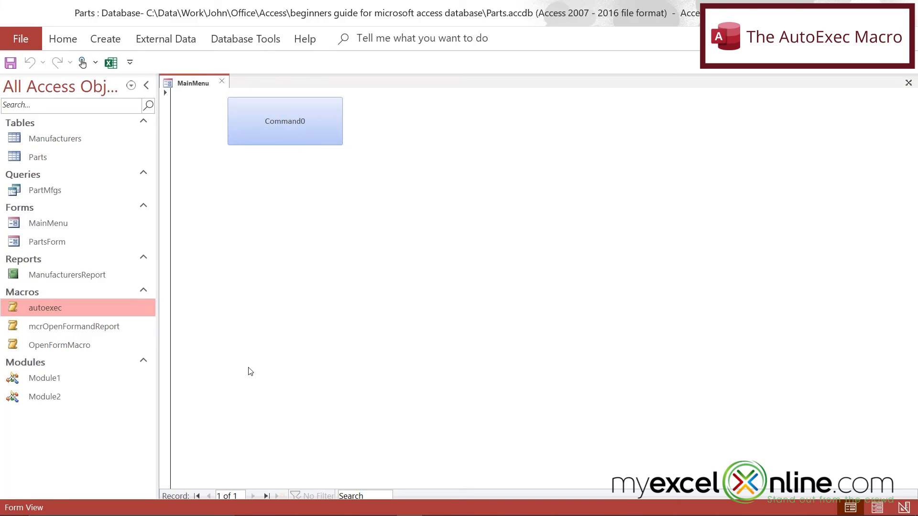